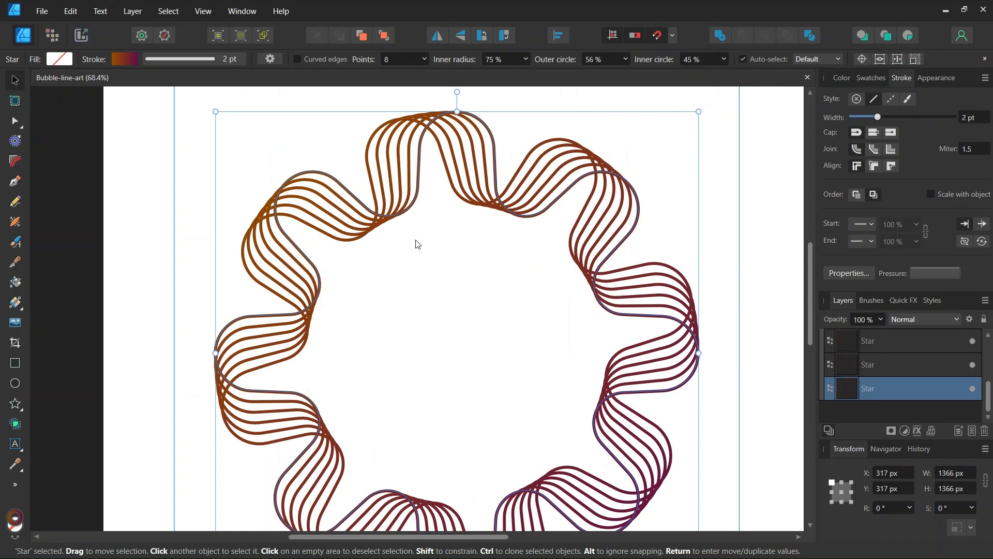
Set up a new document in pixels with a page size of 2000 by 2000 px.
{"action": "scroll", "coordinate": [367, 285], "scroll_direction": "down", "scroll_amount": 2}
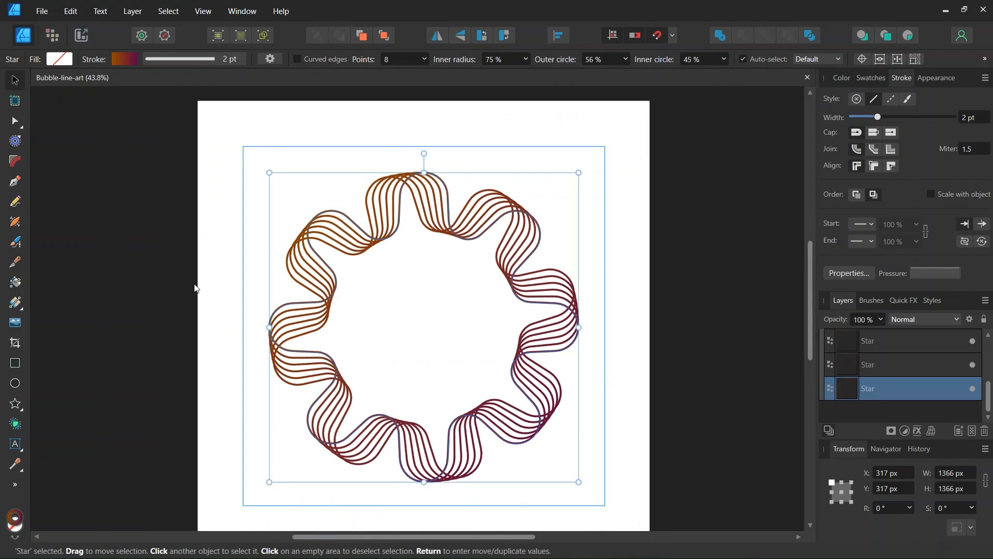
{"action": "left_click", "coordinate": [179, 290]}
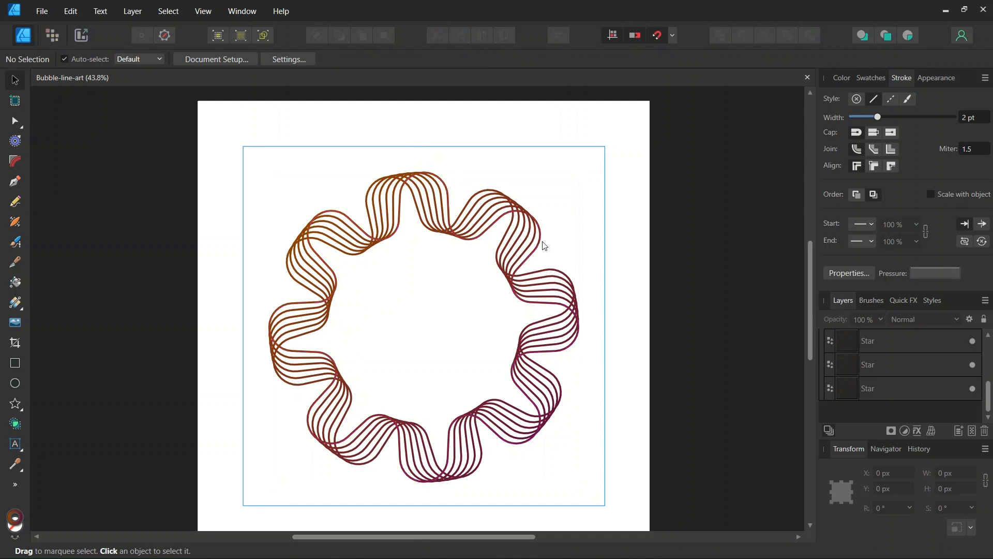
{"action": "left_click", "coordinate": [51, 13]}
{"action": "left_click", "coordinate": [52, 40]}
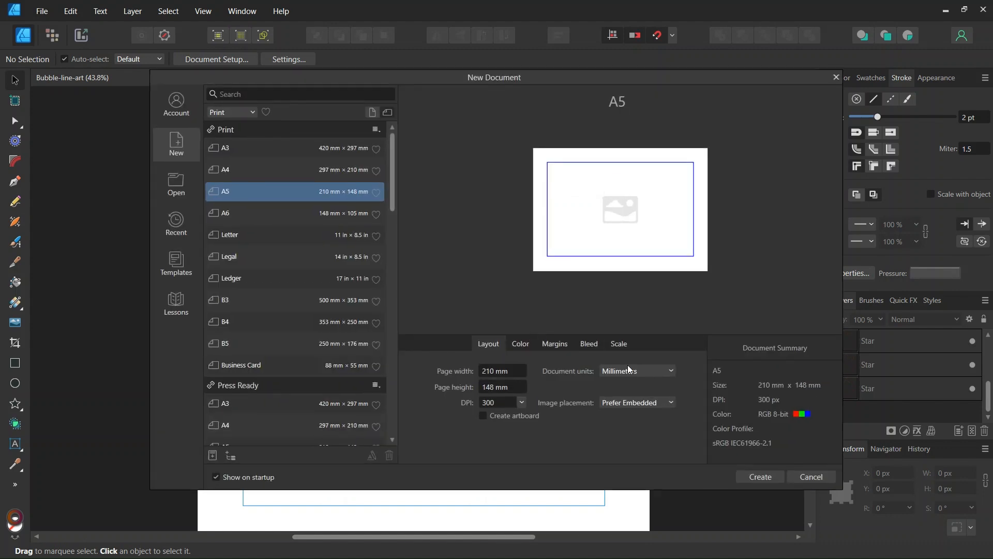
{"action": "left_click", "coordinate": [628, 370]}
{"action": "left_click", "coordinate": [619, 381]}
{"action": "left_click", "coordinate": [487, 372]}
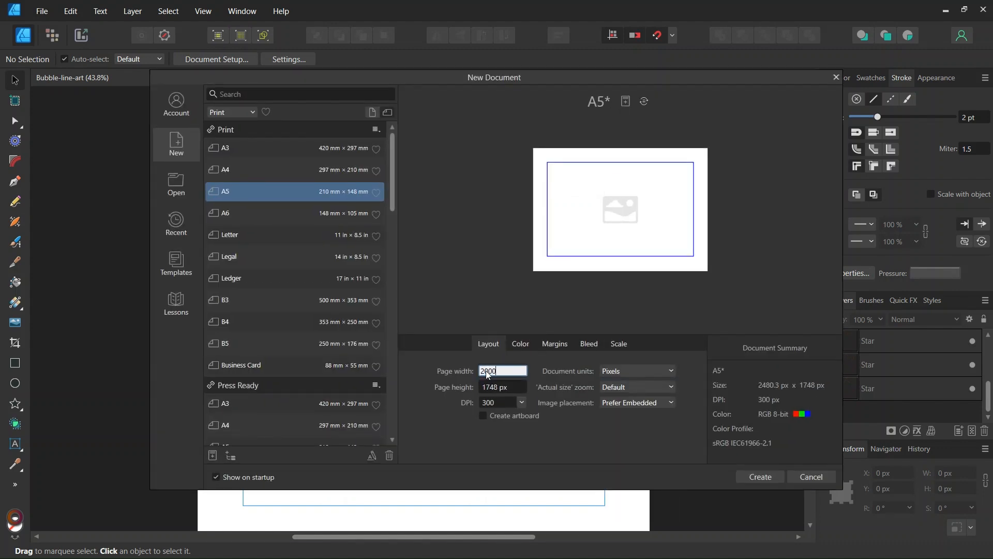
{"action": "left_click_drag", "start_coordinate": [497, 371], "coordinate": [458, 363]}
{"action": "left_click", "coordinate": [495, 389]}
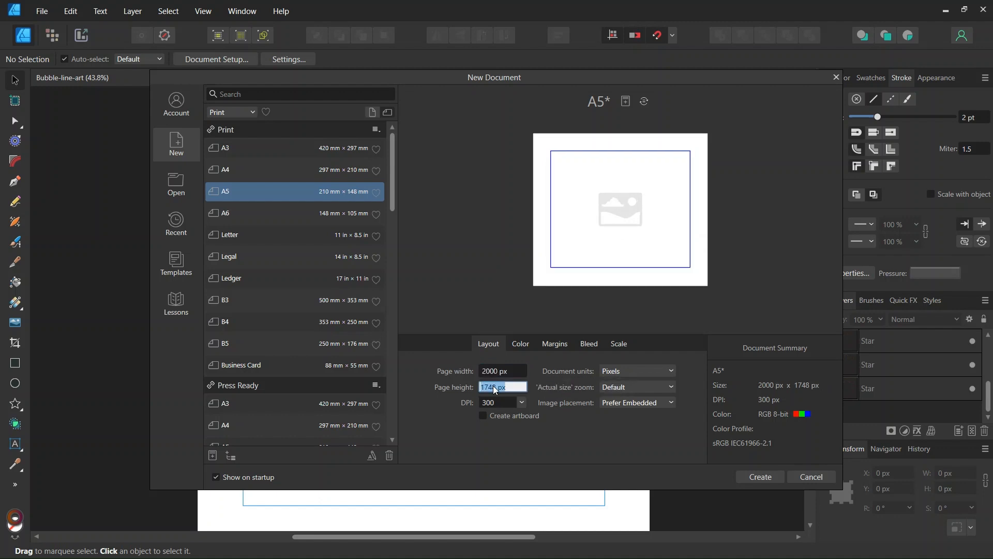
Exclude margins from the page setup and create the new document.
{"action": "left_click", "coordinate": [560, 346]}
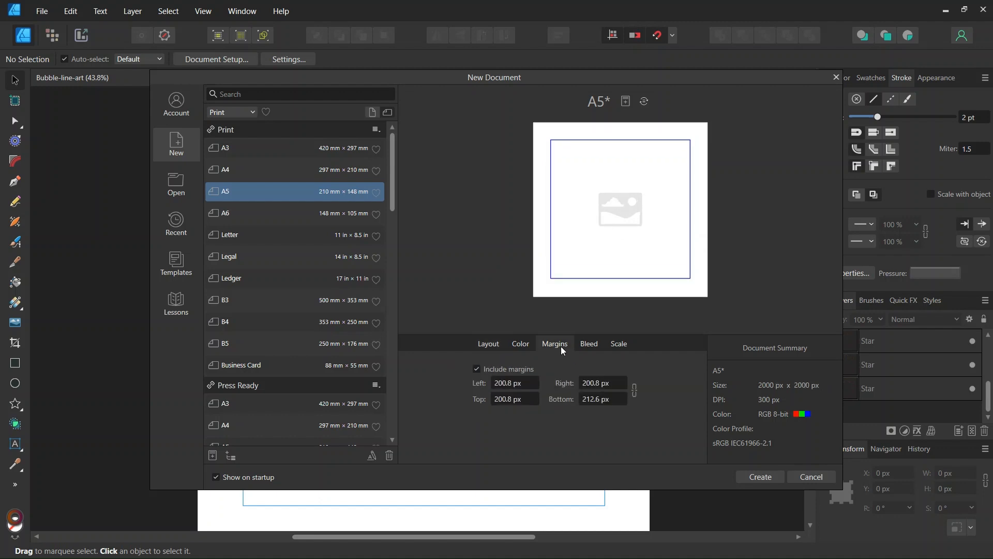
{"action": "left_click", "coordinate": [476, 369]}
{"action": "left_click", "coordinate": [490, 344]}
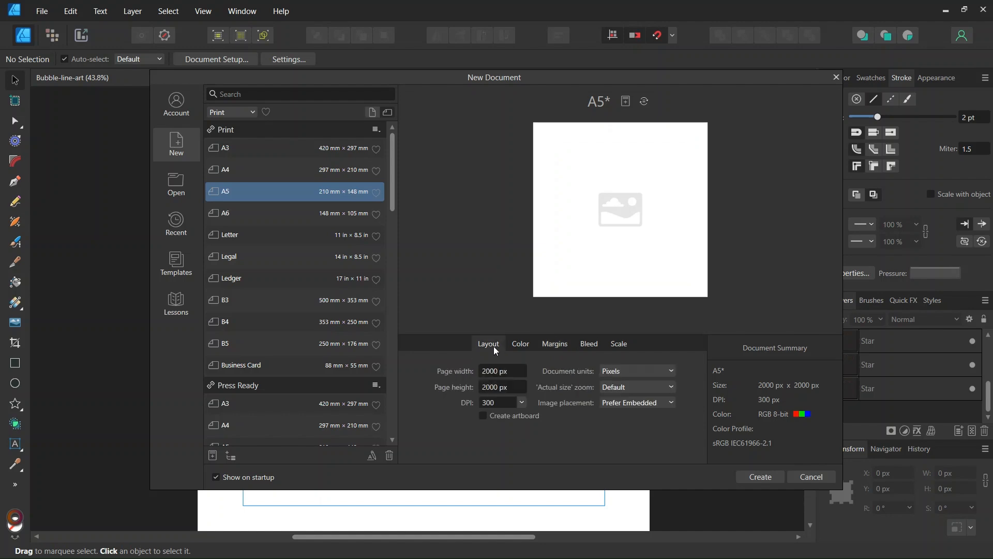
{"action": "left_click", "coordinate": [758, 481]}
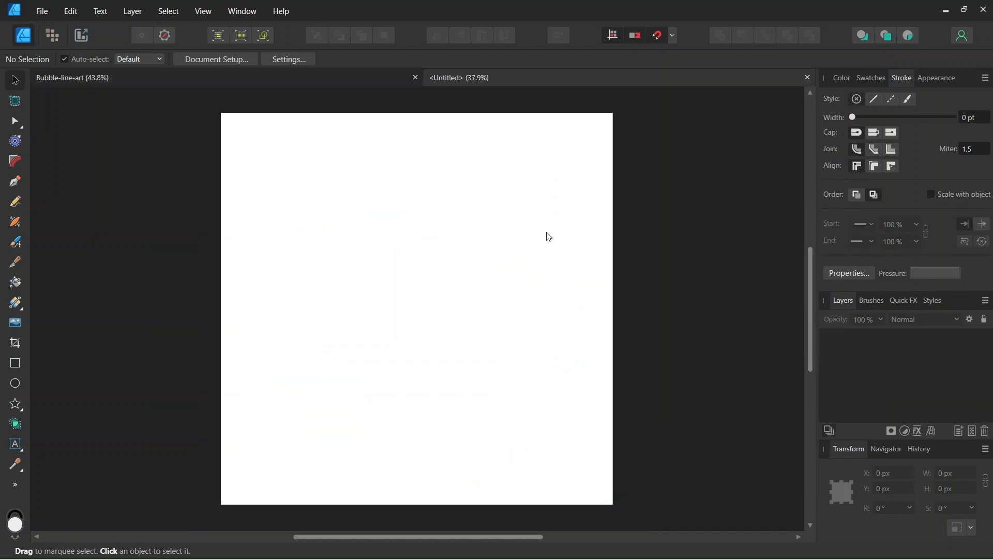
{"action": "left_click", "coordinate": [673, 34]}
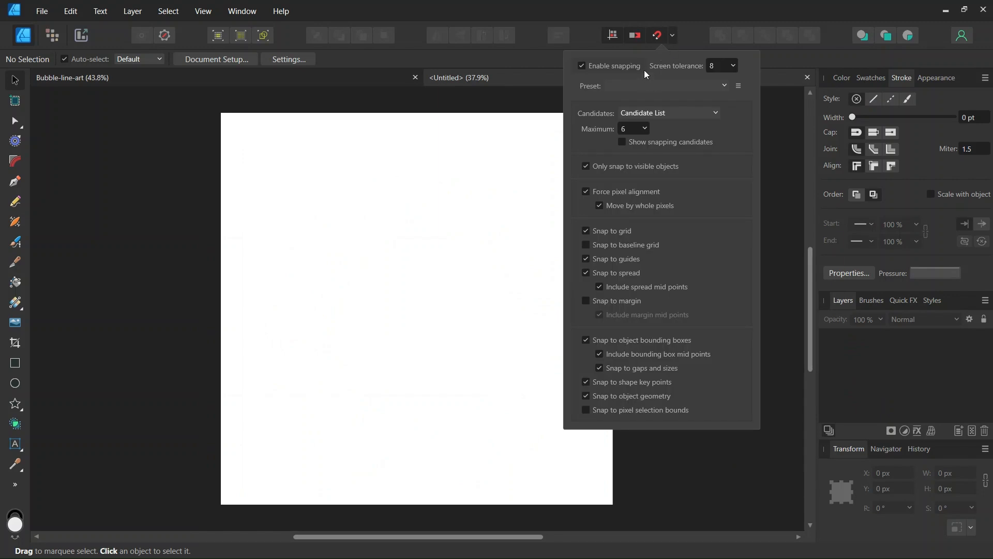
{"action": "left_click", "coordinate": [442, 253]}
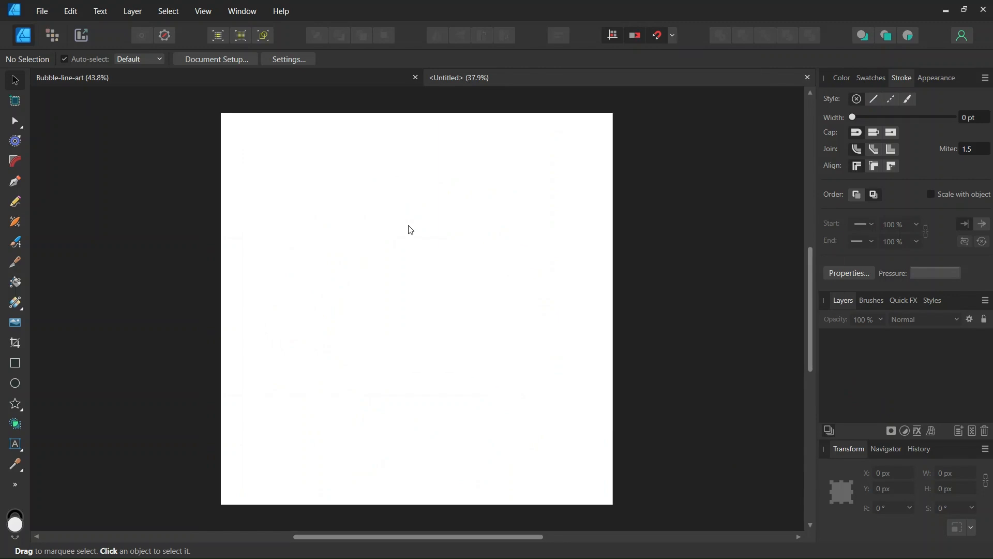
Set the Star tool to draw with no fill and a 2 pt stroke.
{"action": "left_click", "coordinate": [14, 405]}
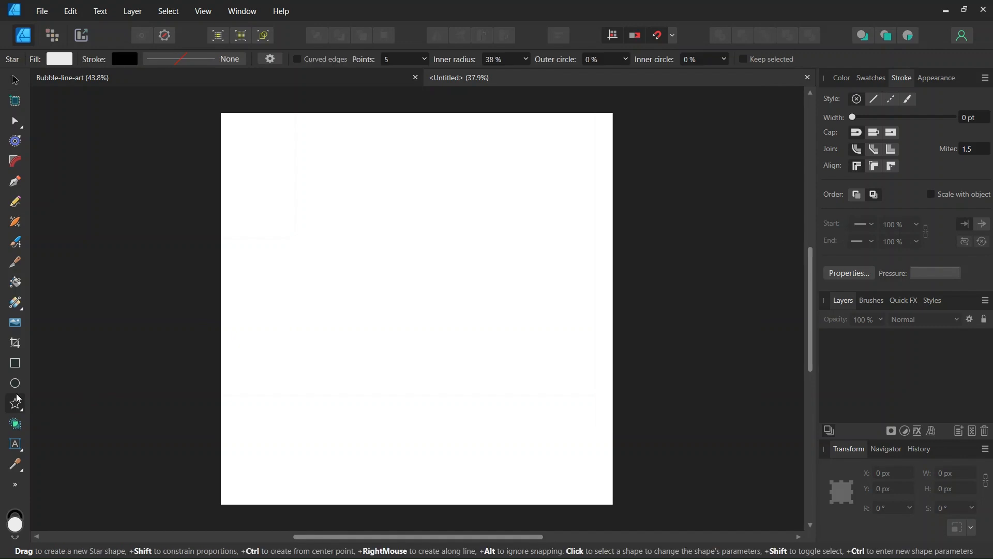
{"action": "left_click", "coordinate": [66, 60]}
{"action": "left_click", "coordinate": [205, 83]}
{"action": "left_click", "coordinate": [185, 59]}
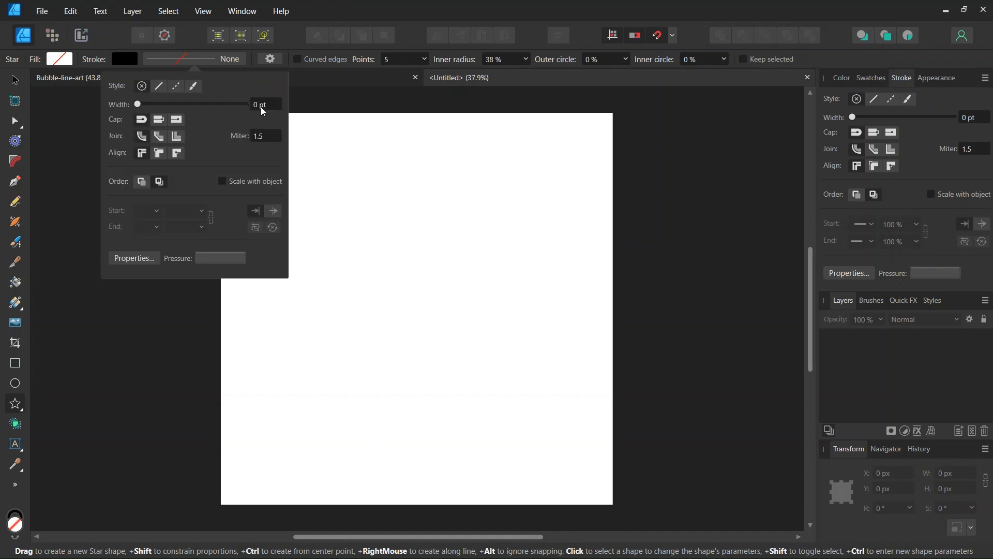
{"action": "type", "text": "2"}
{"action": "key", "text": "Return"}
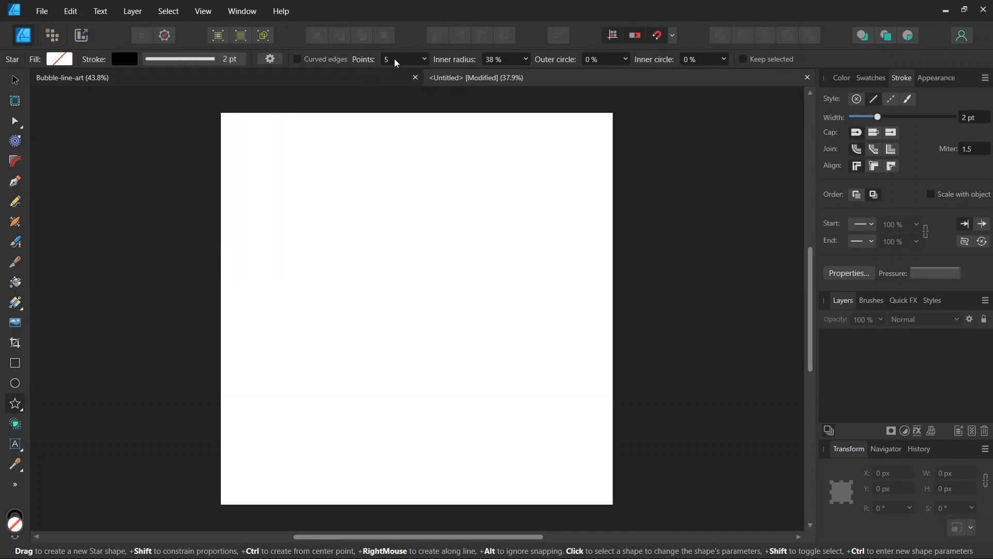
Draw an 8-point star outward from the page centre, about 1390 px wide and high.
{"action": "type", "text": "8"}
{"action": "left_click", "coordinate": [369, 78]}
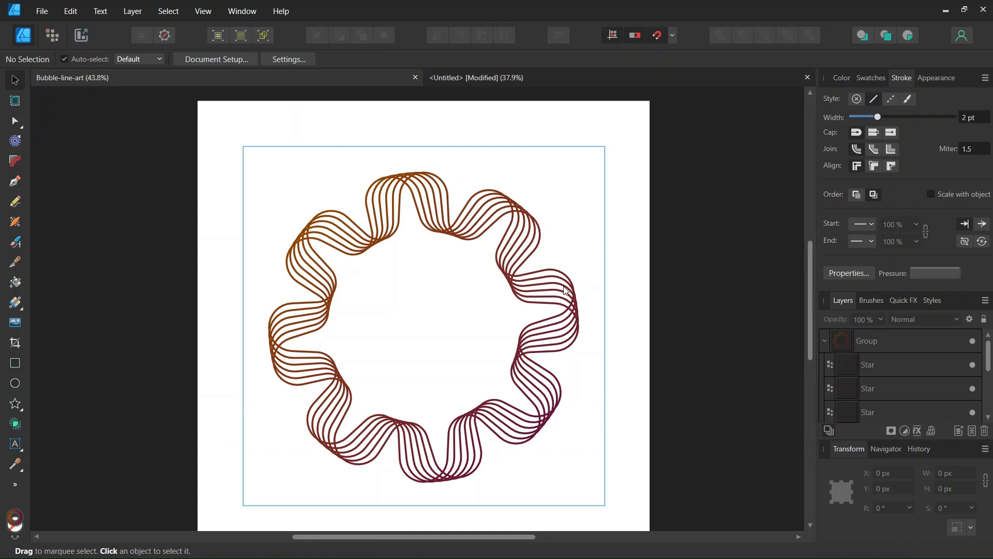
{"action": "left_click", "coordinate": [499, 79]}
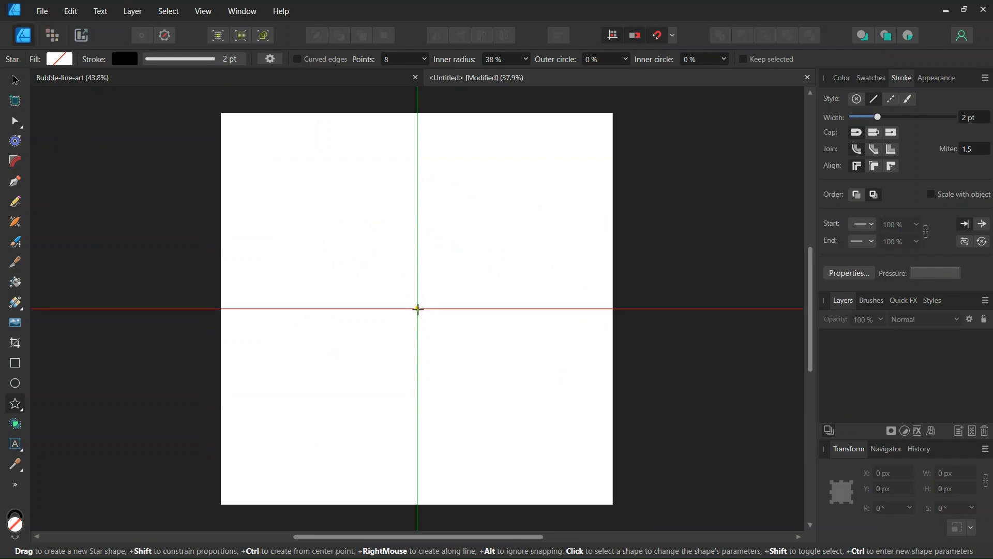
{"action": "left_click_drag", "start_coordinate": [418, 308], "coordinate": [622, 380]}
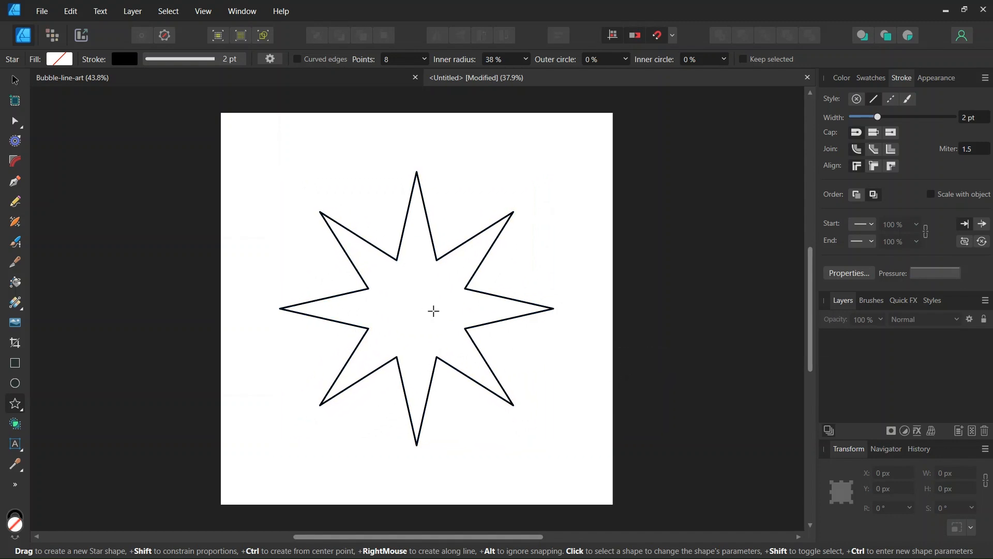
Select the star and set its inner radius to 82 %.
{"action": "left_click", "coordinate": [15, 81]}
{"action": "left_click", "coordinate": [402, 251]}
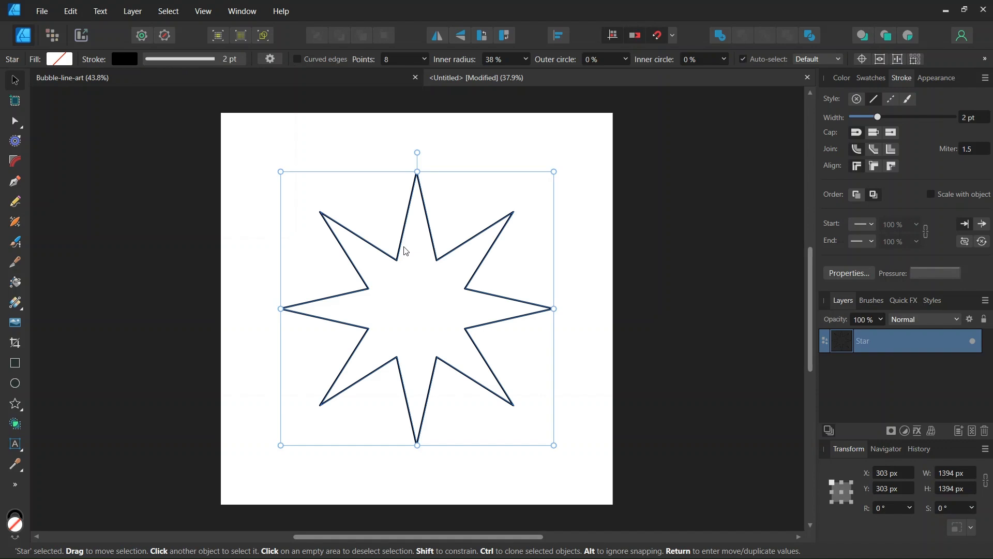
{"action": "scroll", "coordinate": [382, 277], "scroll_direction": "up", "scroll_amount": 1}
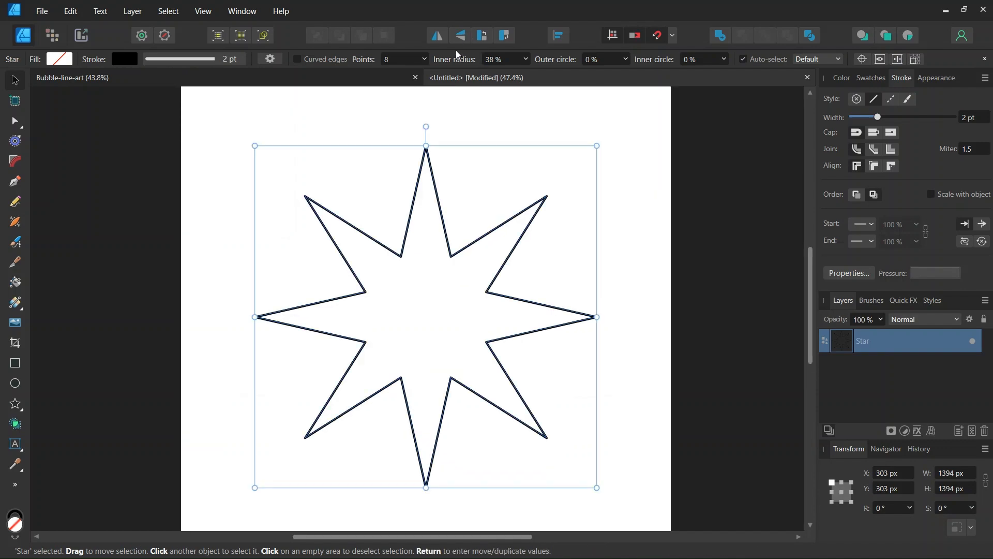
{"action": "left_click", "coordinate": [525, 59]}
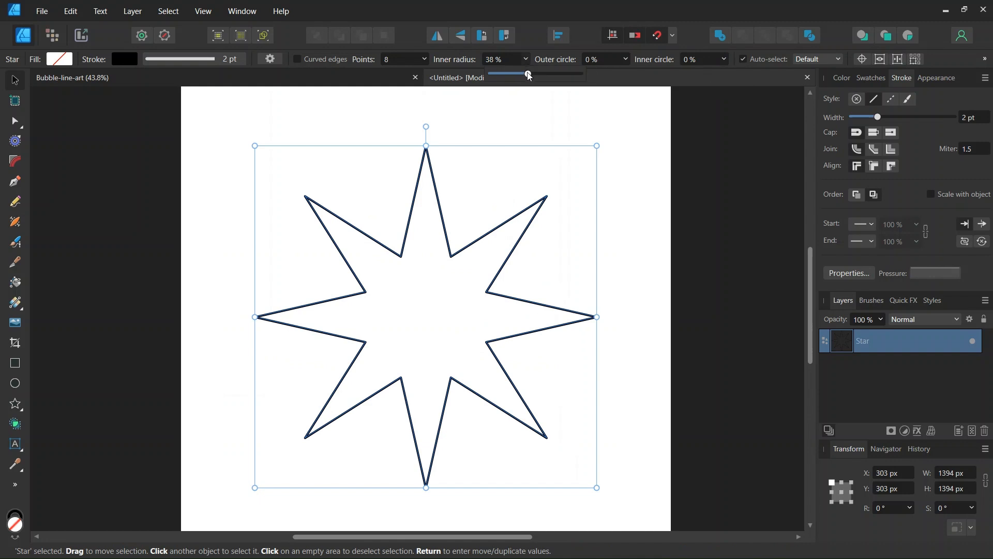
{"action": "left_click_drag", "start_coordinate": [529, 76], "coordinate": [570, 76]}
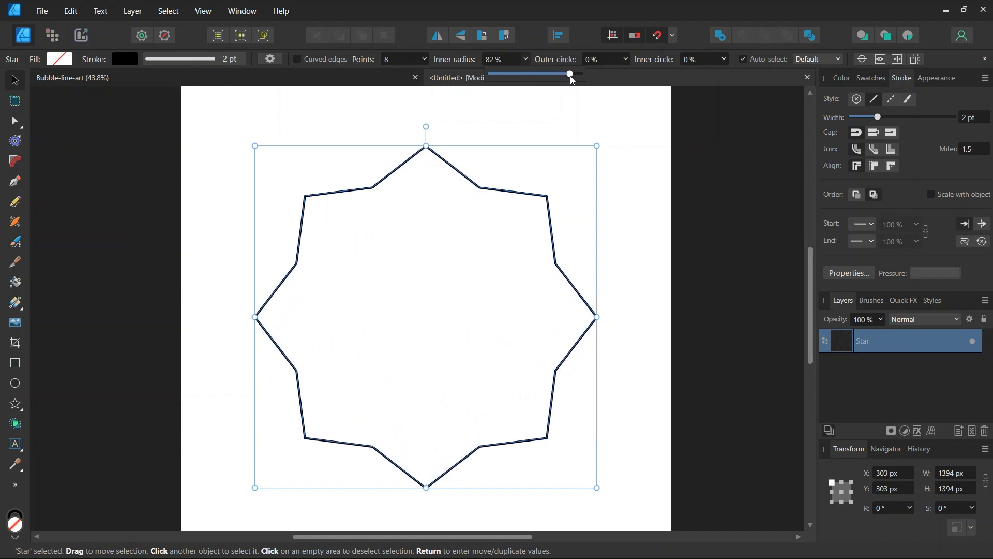
Round the star's points and inner corners with an outer circle of 45 % and an inner circle of 55 %.
{"action": "left_click", "coordinate": [624, 60]}
{"action": "left_click_drag", "start_coordinate": [627, 71], "coordinate": [671, 77]}
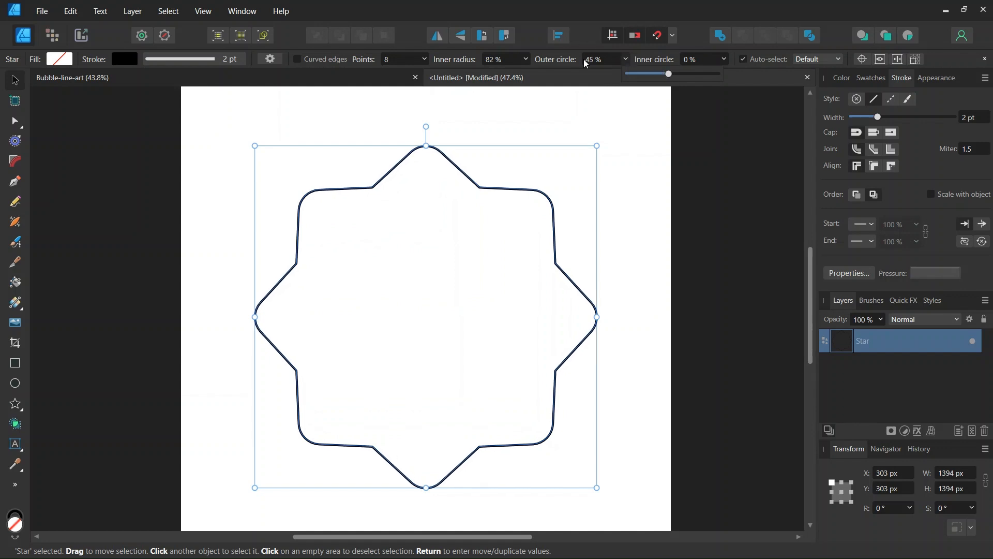
{"action": "left_click", "coordinate": [725, 59]}
{"action": "left_click_drag", "start_coordinate": [728, 76], "coordinate": [778, 77]}
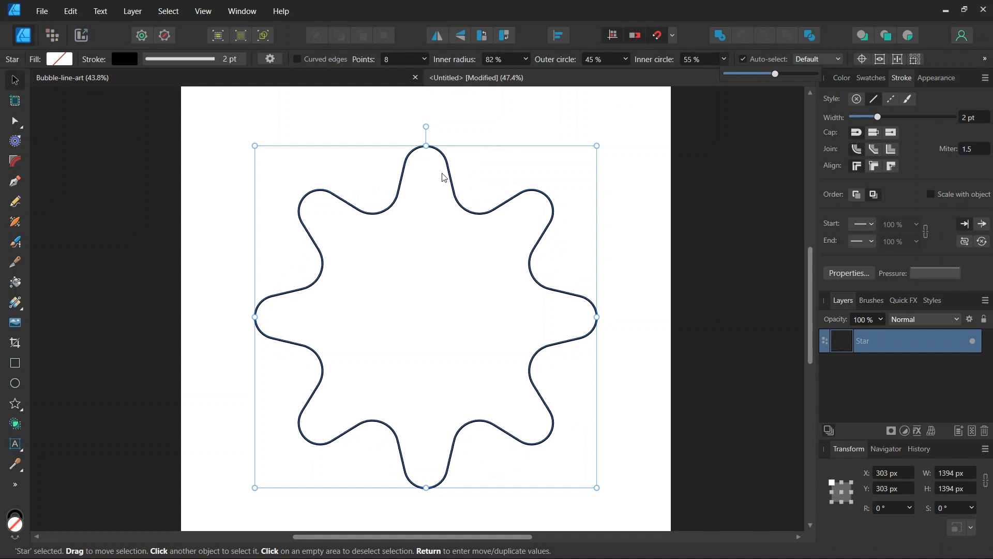
Refine the star's curves by setting the outer circle to 55 % and the inner radius to 84 %.
{"action": "scroll", "coordinate": [443, 173], "scroll_direction": "up", "scroll_amount": 1}
{"action": "left_click", "coordinate": [625, 59]}
{"action": "mouse_move", "coordinate": [625, 74]}
{"action": "left_mouse_down"}
{"action": "mouse_move", "coordinate": [636, 75]}
{"action": "mouse_move", "coordinate": [630, 68]}
{"action": "left_mouse_up"}
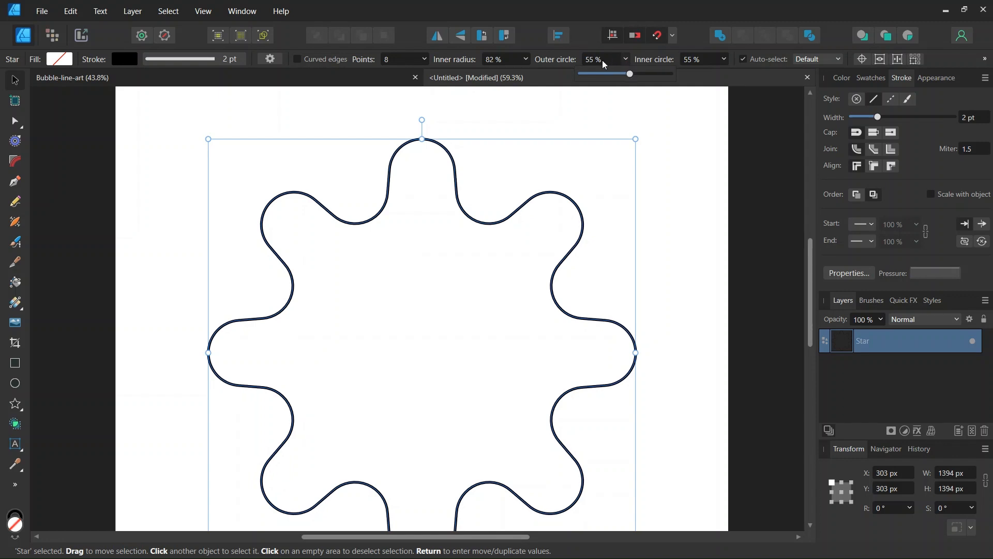
{"action": "left_click", "coordinate": [528, 61]}
{"action": "left_click_drag", "start_coordinate": [528, 70], "coordinate": [529, 74]}
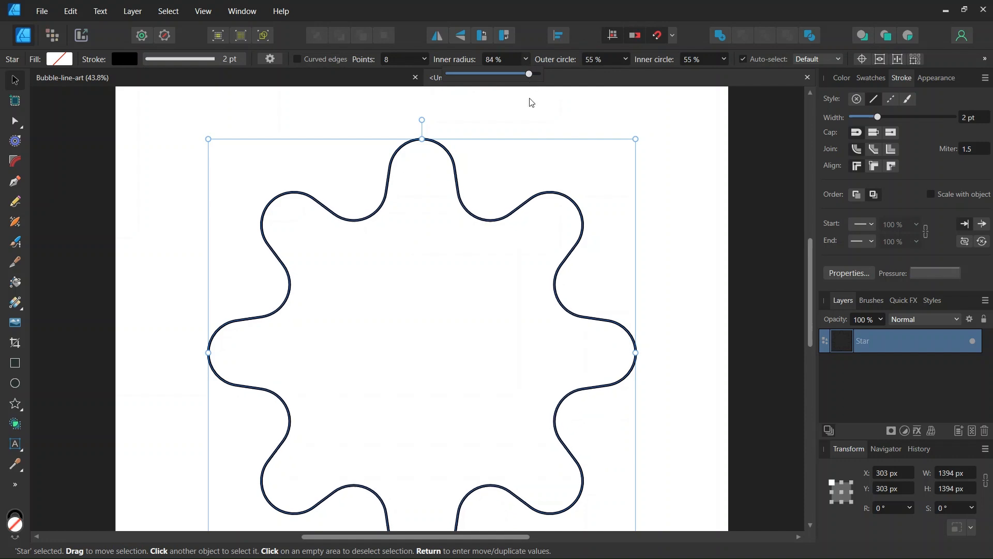
{"action": "left_click", "coordinate": [614, 122]}
{"action": "left_click", "coordinate": [452, 156]}
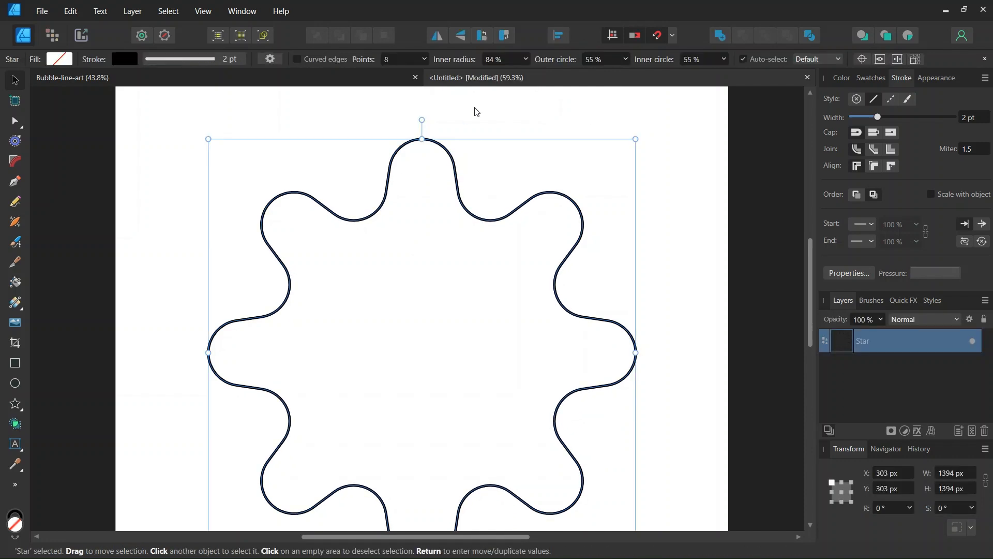
{"action": "scroll", "coordinate": [454, 129], "scroll_direction": "down", "scroll_amount": 1}
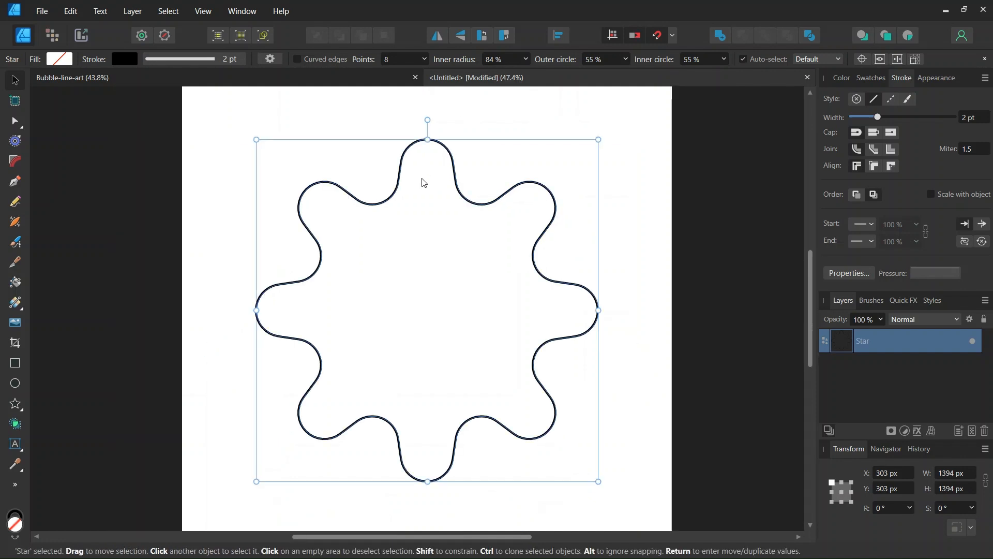
{"action": "scroll", "coordinate": [370, 276], "scroll_direction": "down", "scroll_amount": 1}
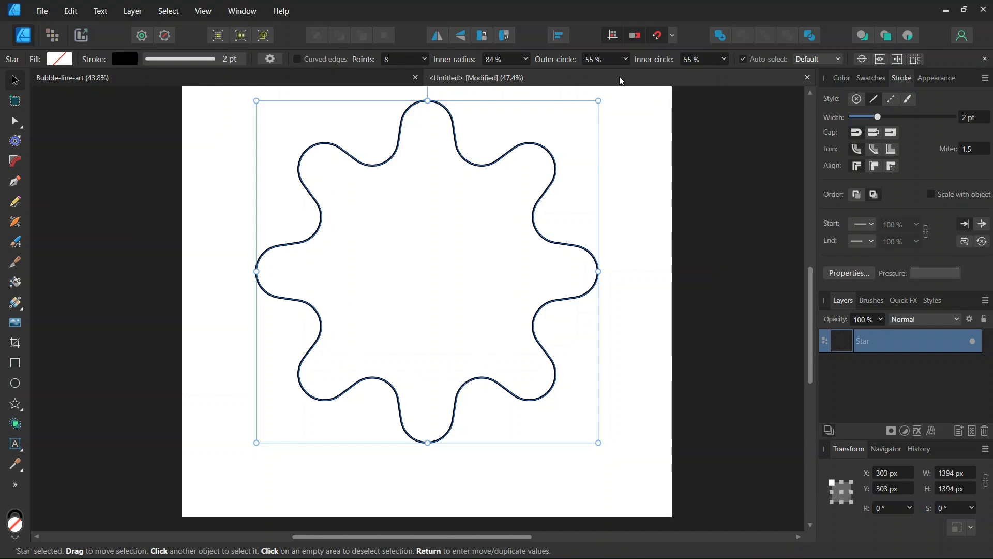
Show the star's transform origin and use Move / Duplicate to add 5 copies, each rotated a further 3°.
{"action": "left_click", "coordinate": [862, 59]}
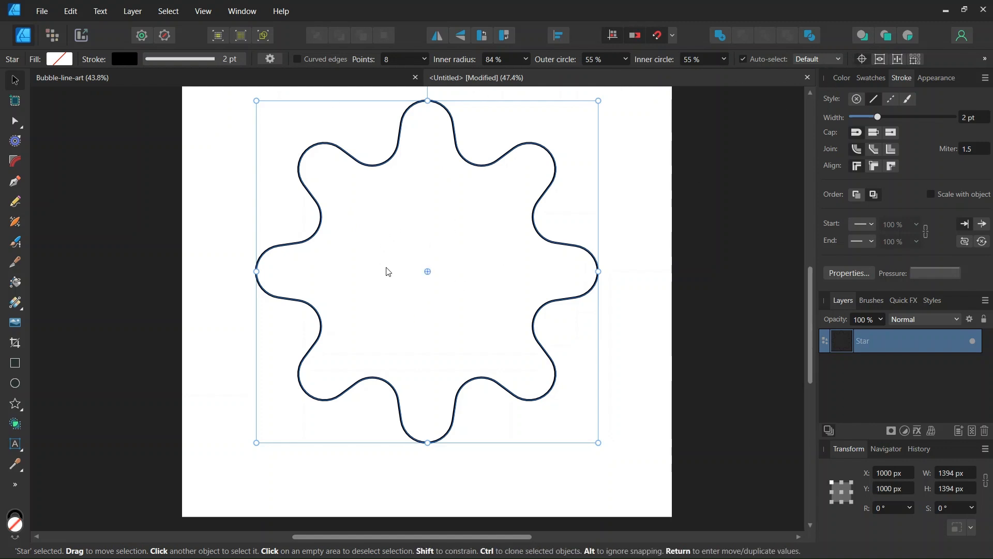
{"action": "key", "text": "Return"}
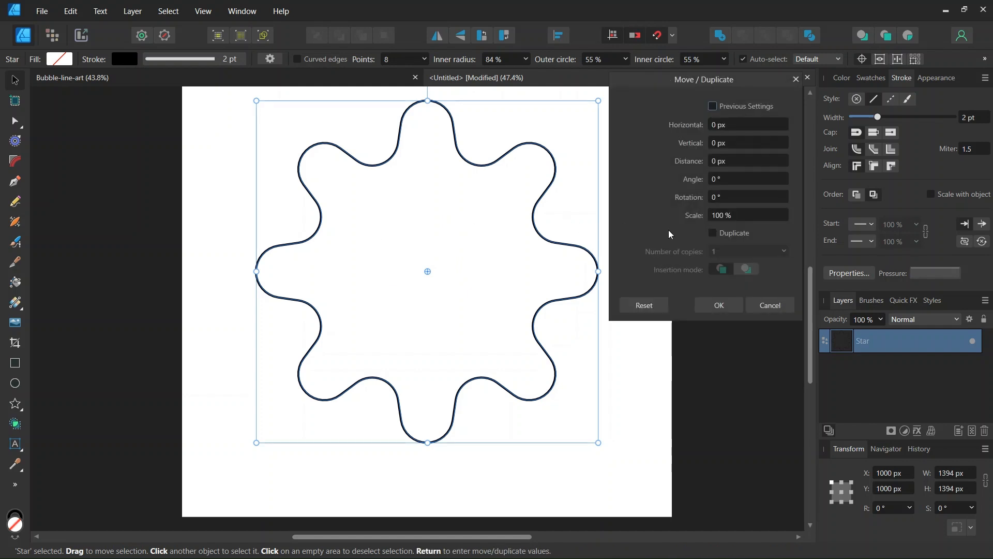
{"action": "left_click", "coordinate": [713, 233]}
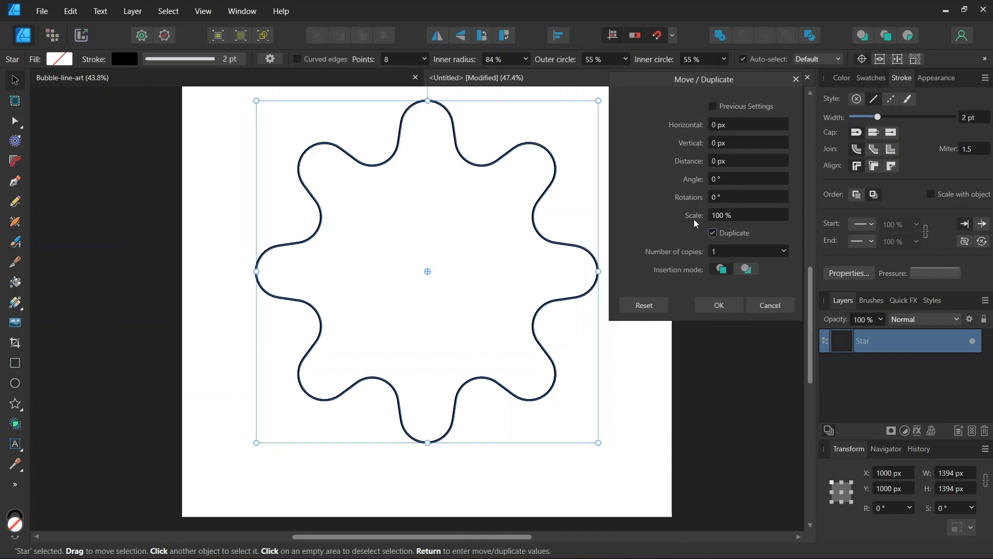
{"action": "left_click", "coordinate": [719, 250]}
{"action": "type", "text": "5"}
{"action": "key", "text": "Tab"}
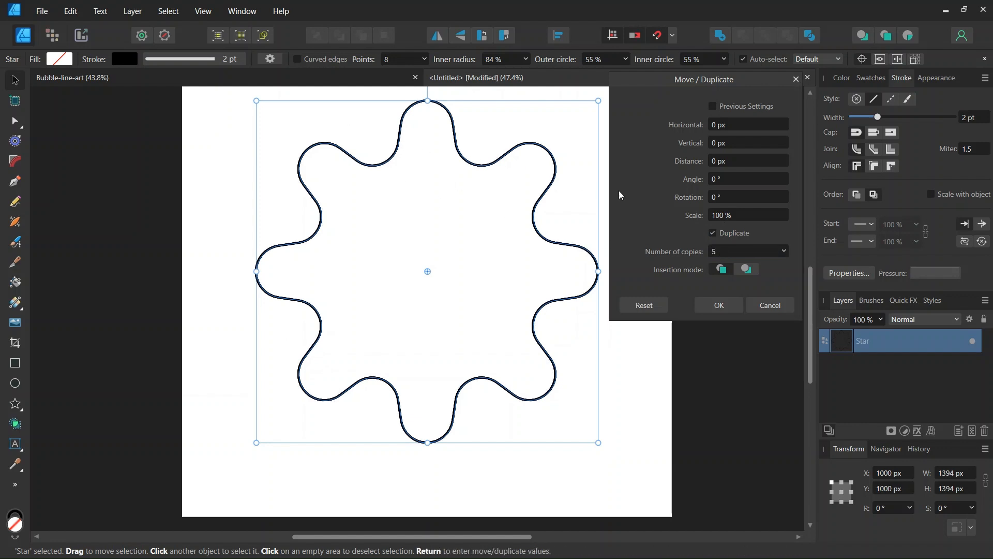
{"action": "left_click", "coordinate": [721, 196]}
{"action": "type", "text": "3"}
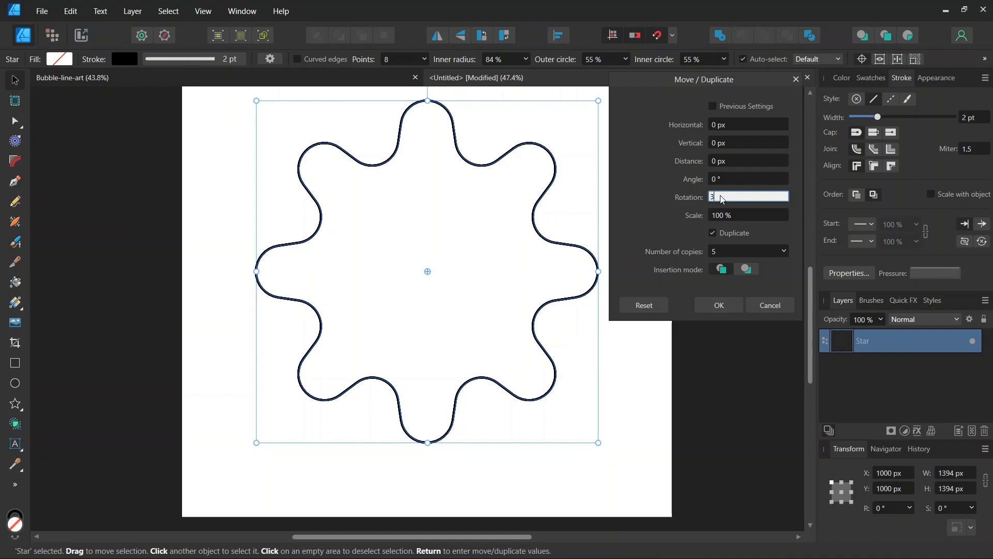
{"action": "key", "text": "Return"}
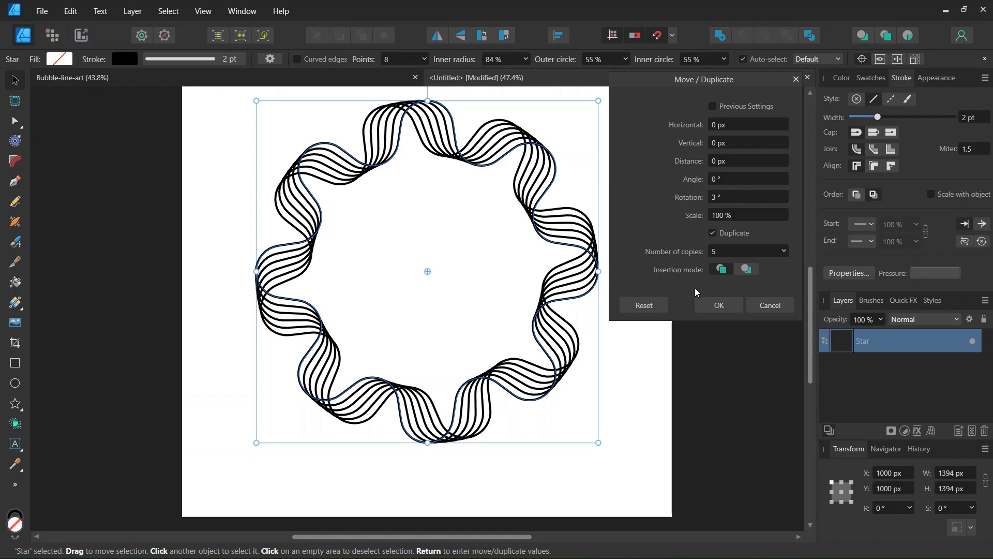
{"action": "left_click", "coordinate": [718, 304]}
{"action": "scroll", "coordinate": [404, 233], "scroll_direction": "down", "scroll_amount": 1}
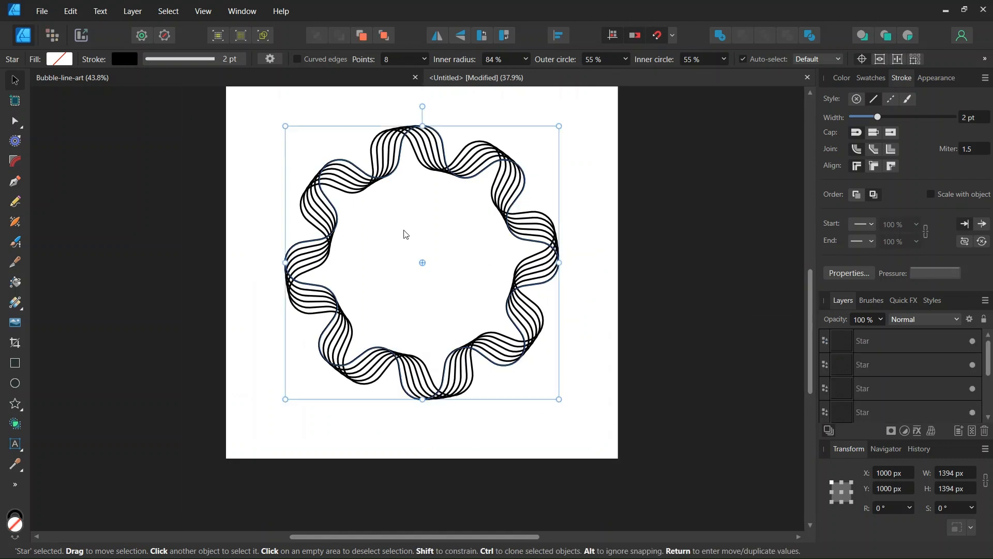
{"action": "left_click_drag", "start_coordinate": [423, 537], "coordinate": [402, 537]}
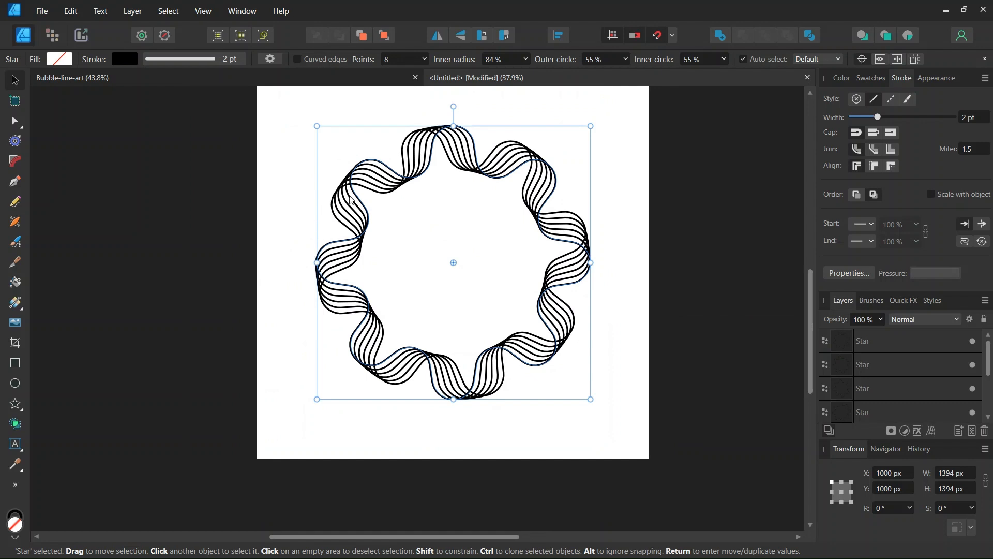
Select all six star copies and group them.
{"action": "scroll", "coordinate": [362, 181], "scroll_direction": "up", "scroll_amount": 1}
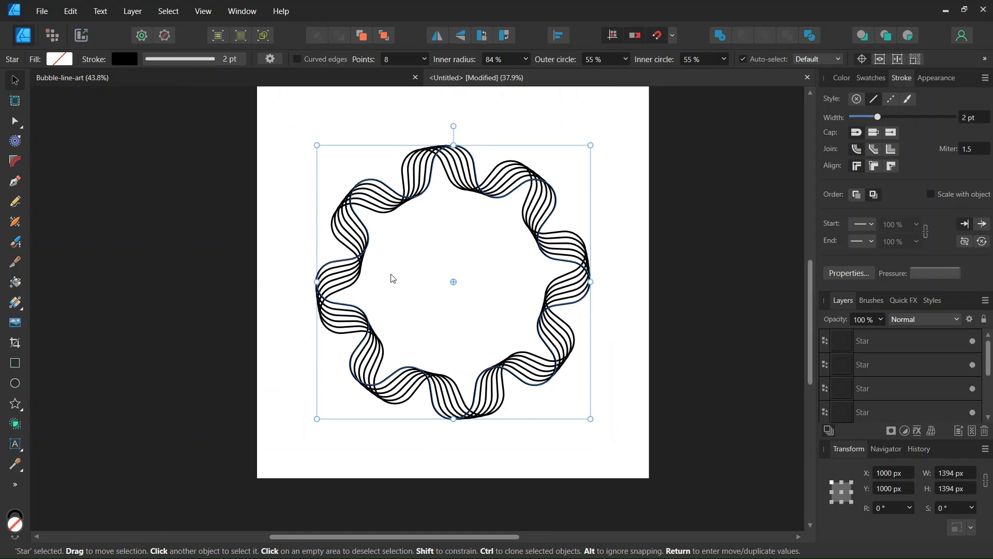
{"action": "key", "text": "ctrl+a"}
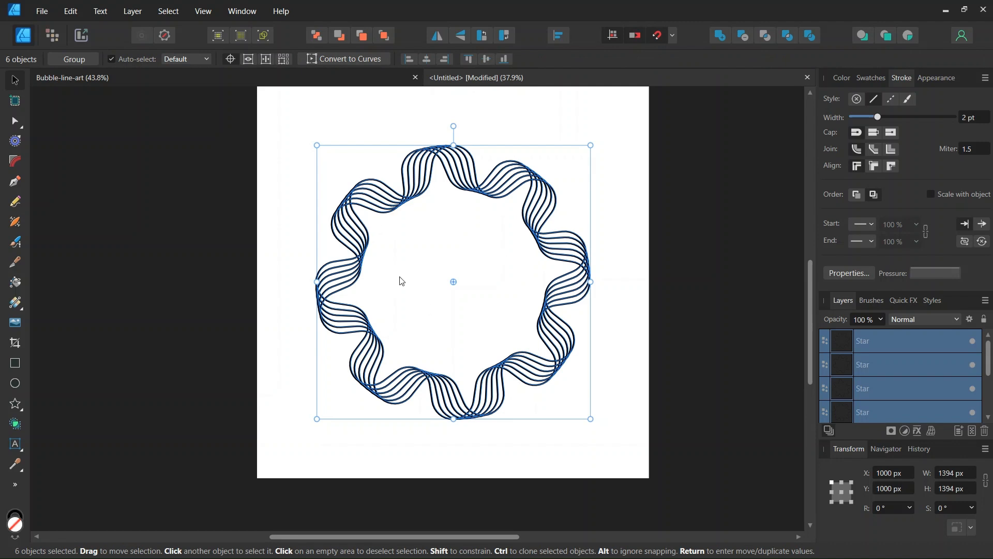
{"action": "key", "text": "ctrl+g"}
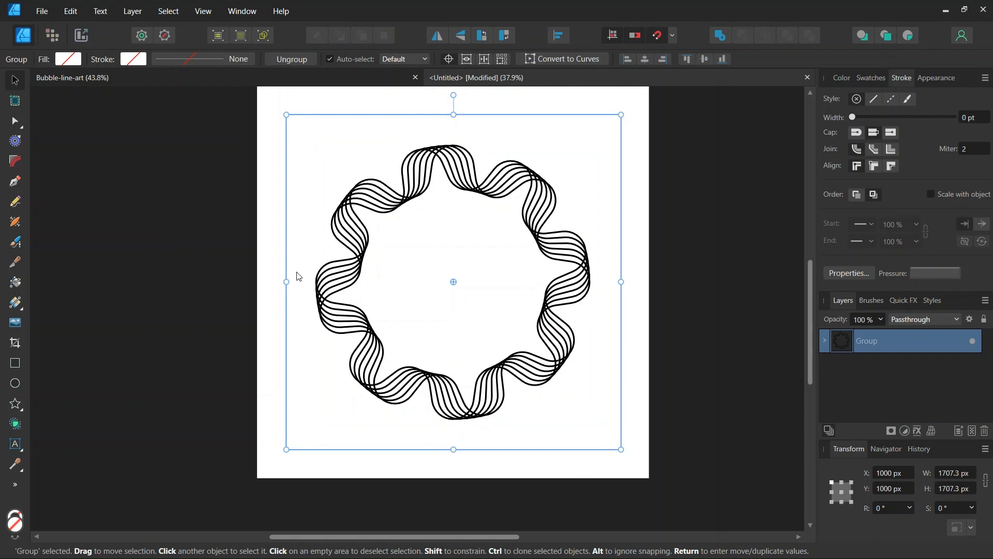
Apply a linear gradient to the group's stroke, running diagonally from the artwork's upper left to its lower right.
{"action": "left_click", "coordinate": [15, 304]}
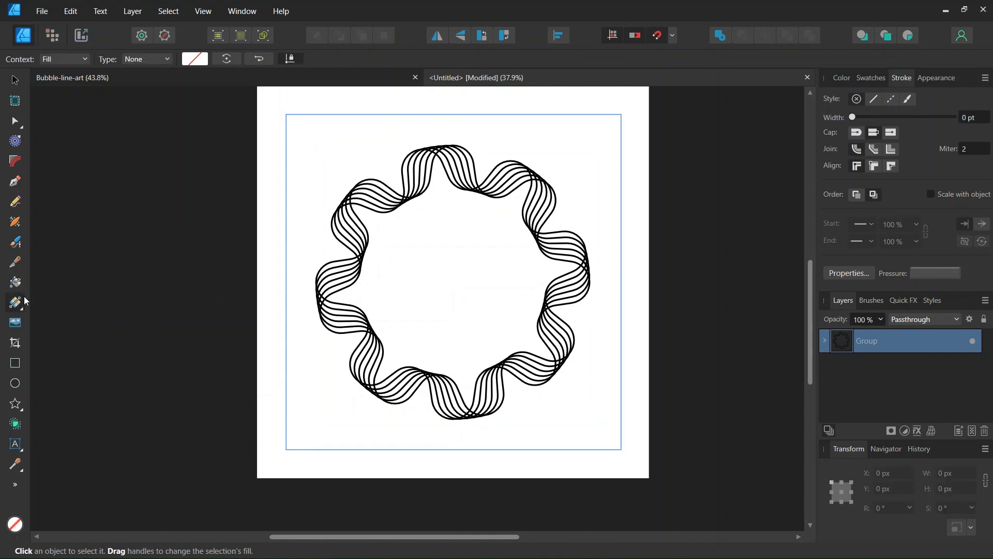
{"action": "left_click", "coordinate": [50, 63]}
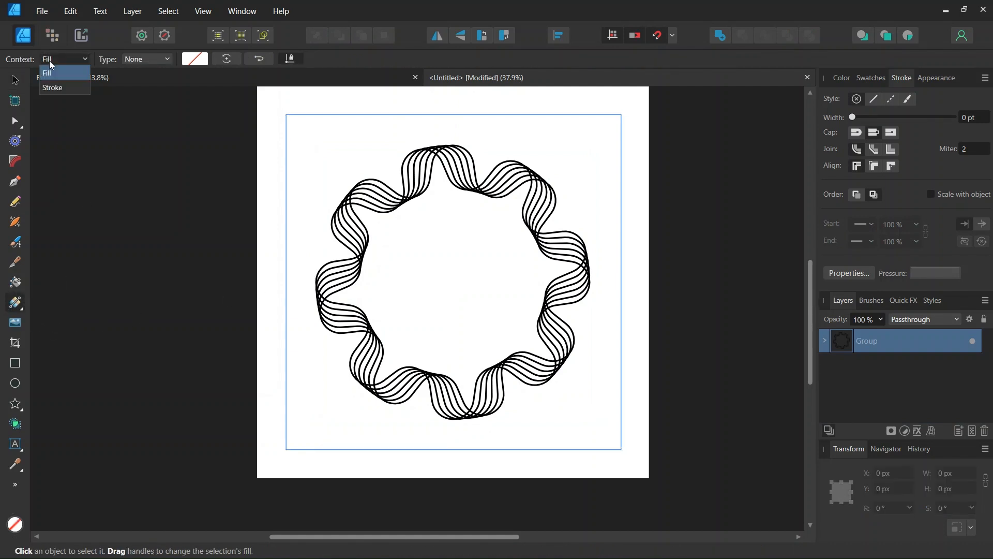
{"action": "left_click", "coordinate": [74, 94]}
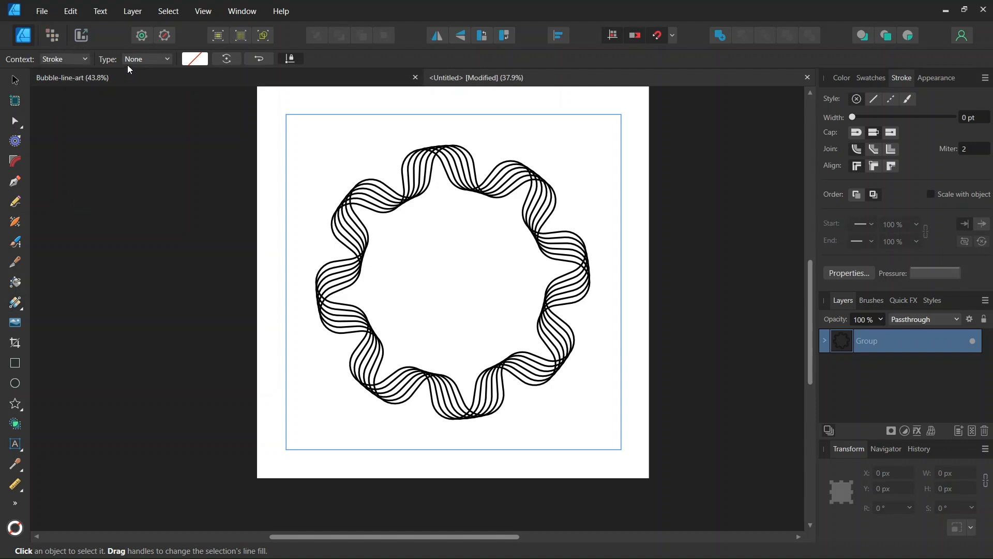
{"action": "left_click", "coordinate": [142, 60]}
{"action": "left_click", "coordinate": [142, 103]}
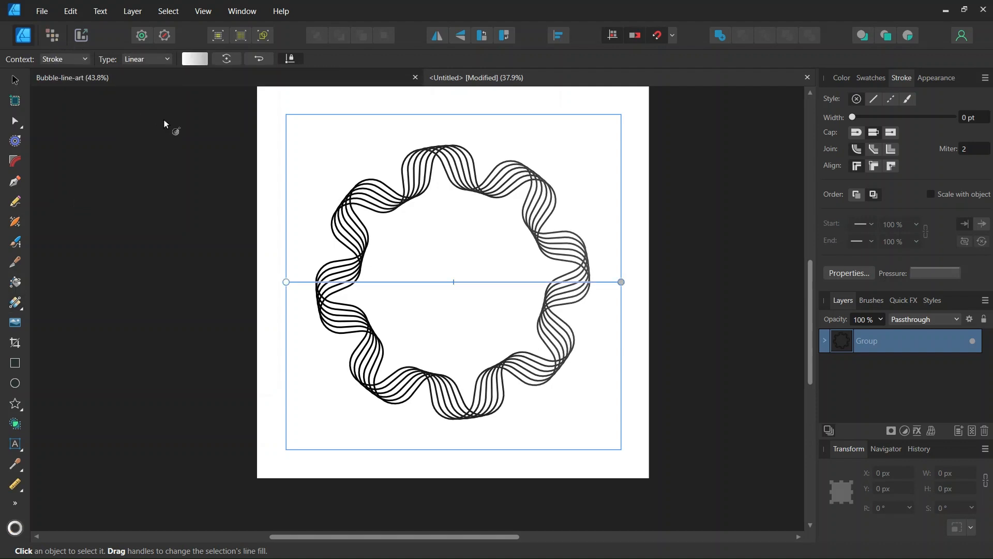
{"action": "left_click_drag", "start_coordinate": [317, 121], "coordinate": [616, 449]}
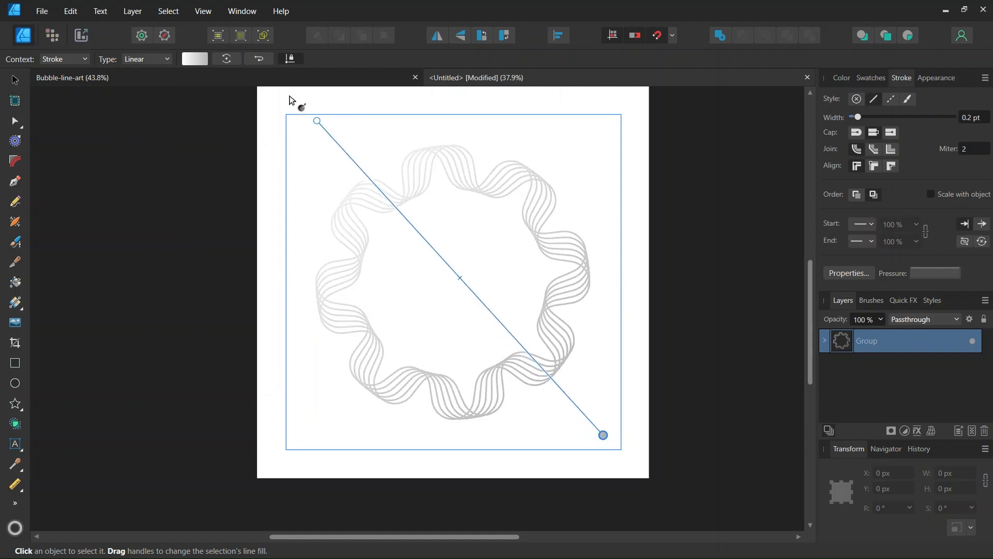
Set the colour of the stroke gradient's start stop to a dark orange-brown.
{"action": "left_click", "coordinate": [199, 59]}
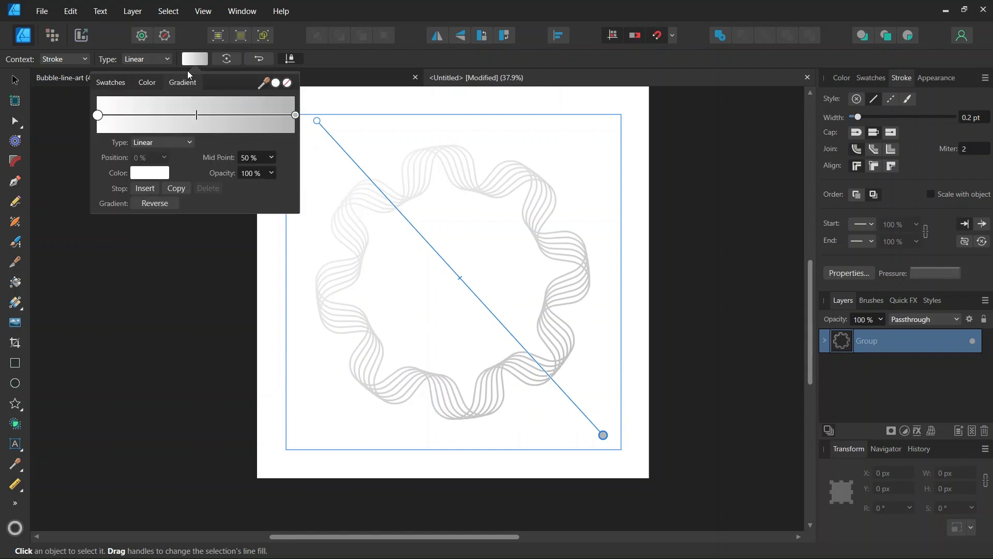
{"action": "left_click", "coordinate": [141, 173]}
{"action": "left_click_drag", "start_coordinate": [98, 212], "coordinate": [91, 211]}
{"action": "left_click_drag", "start_coordinate": [200, 268], "coordinate": [242, 284]}
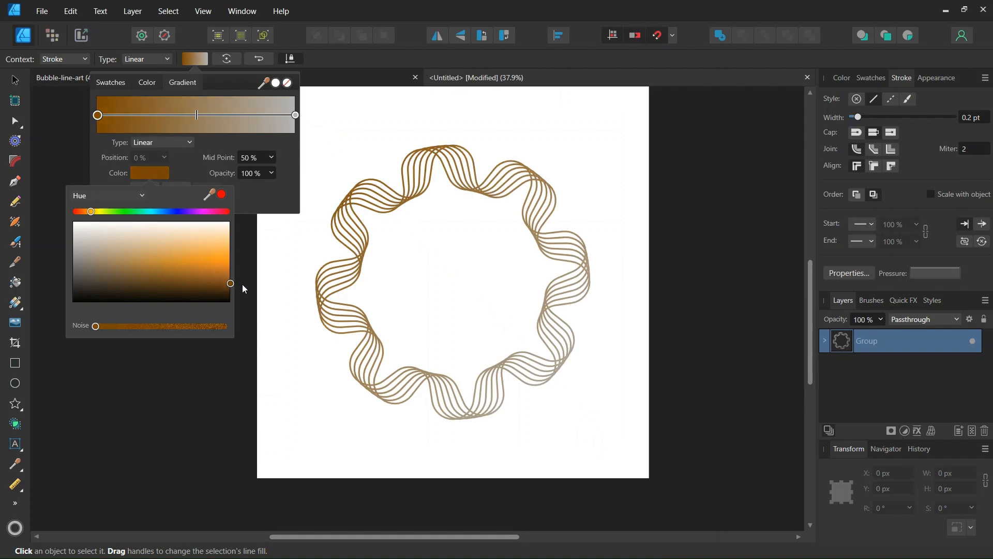
Set the colour of the stroke gradient's end stop to a dark magenta-purple and deselect the group.
{"action": "left_click", "coordinate": [294, 115]}
{"action": "left_click", "coordinate": [157, 172]}
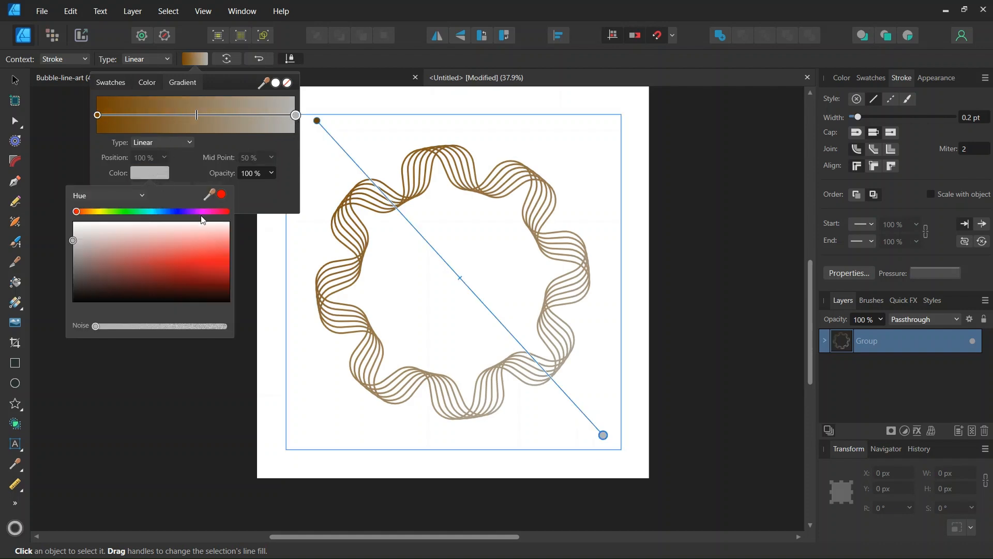
{"action": "left_click", "coordinate": [205, 211]}
{"action": "left_click_drag", "start_coordinate": [223, 270], "coordinate": [245, 289]}
{"action": "left_click", "coordinate": [15, 80]}
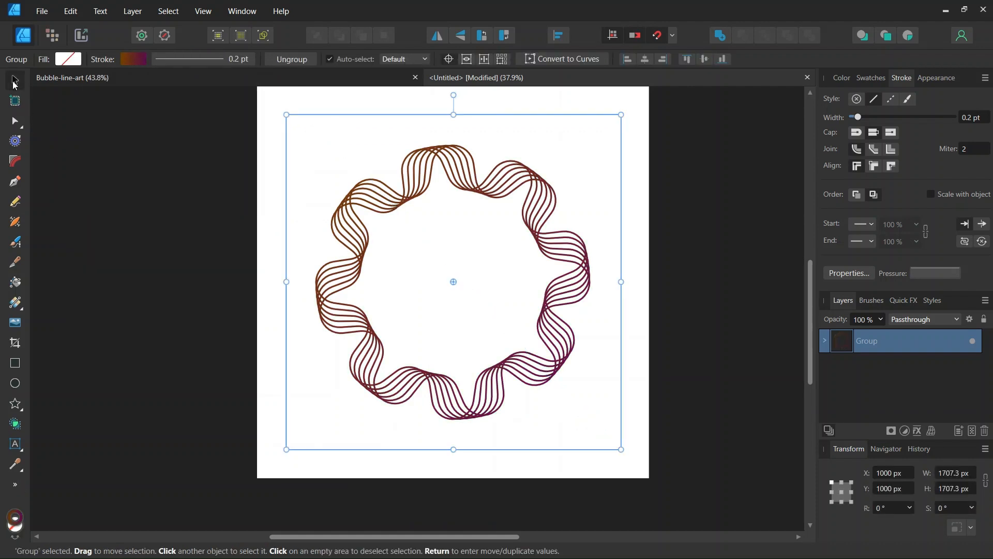
{"action": "left_click", "coordinate": [660, 278]}
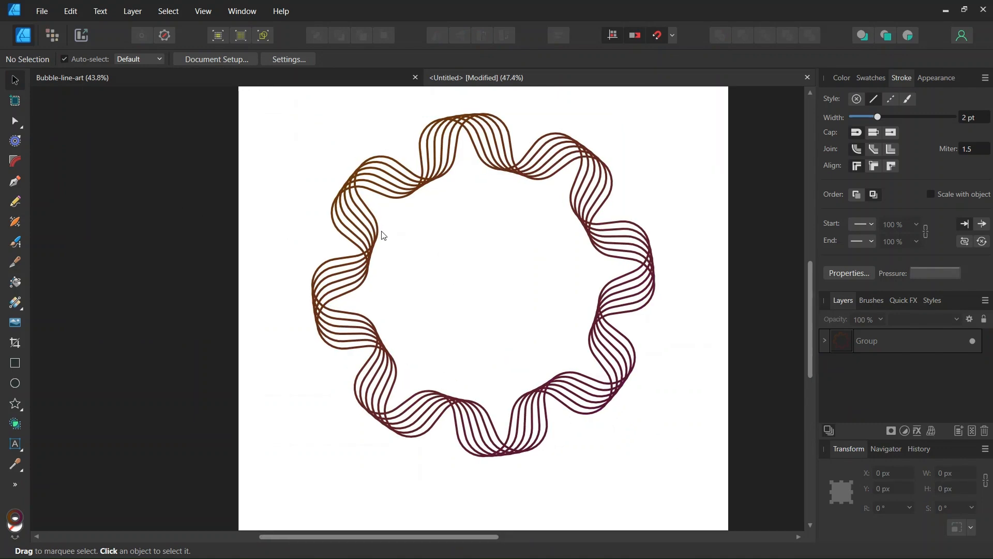
{"action": "scroll", "coordinate": [383, 236], "scroll_direction": "up", "scroll_amount": 1}
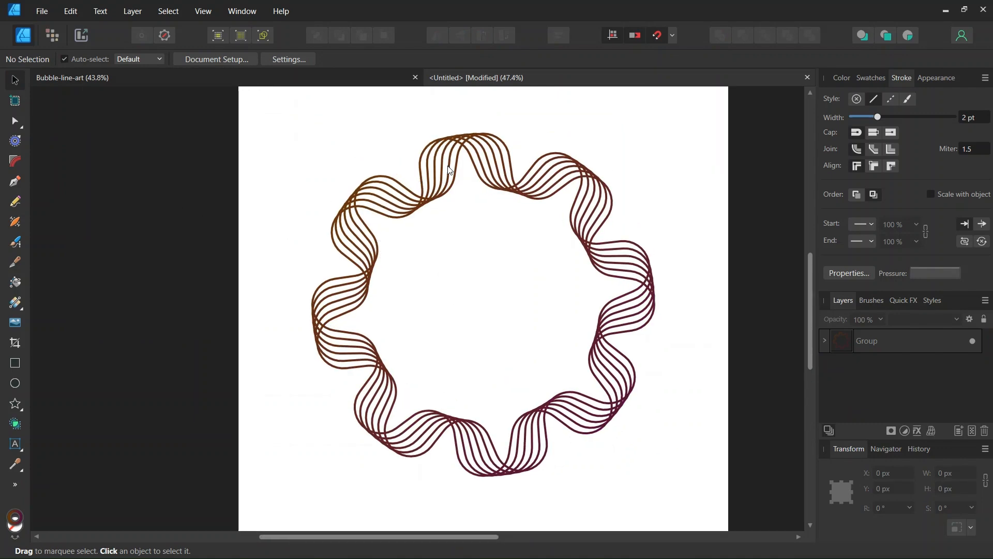